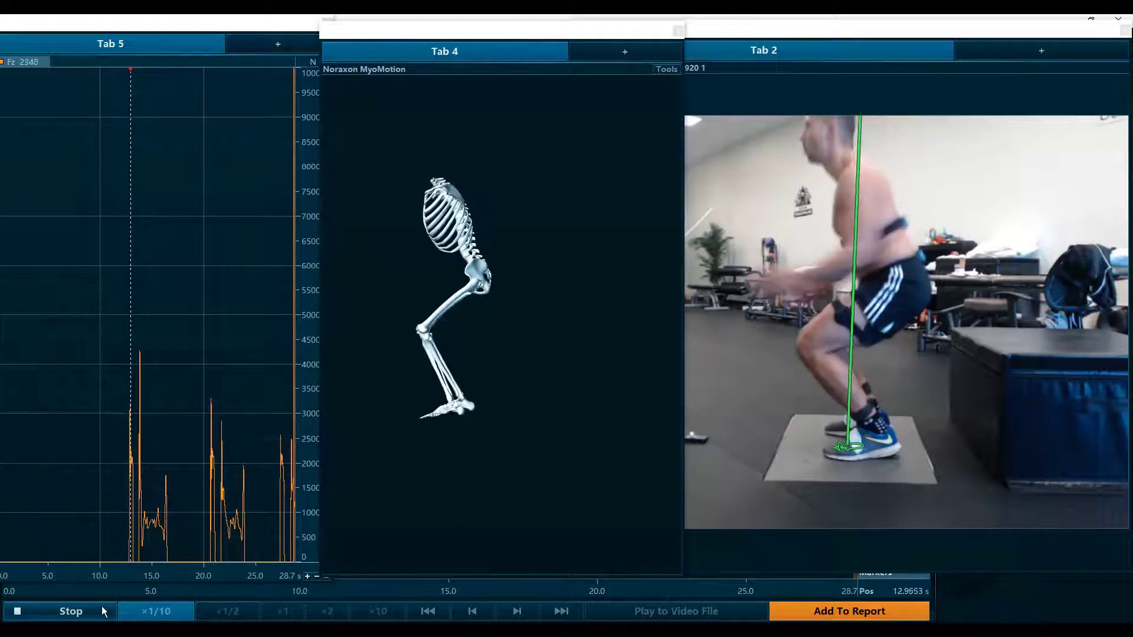
Pause the first trial's ×1/10 replay, resume it, and stop just after landing at 13.93 s
{"action": "left_click", "coordinate": [102, 607]}
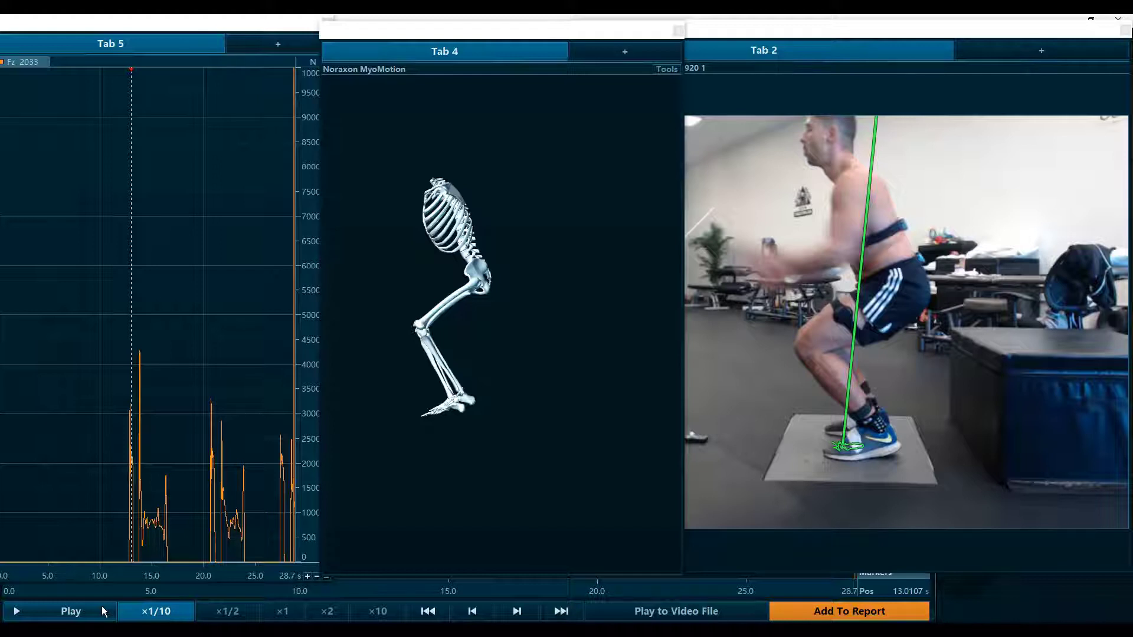
{"action": "left_click", "coordinate": [102, 611]}
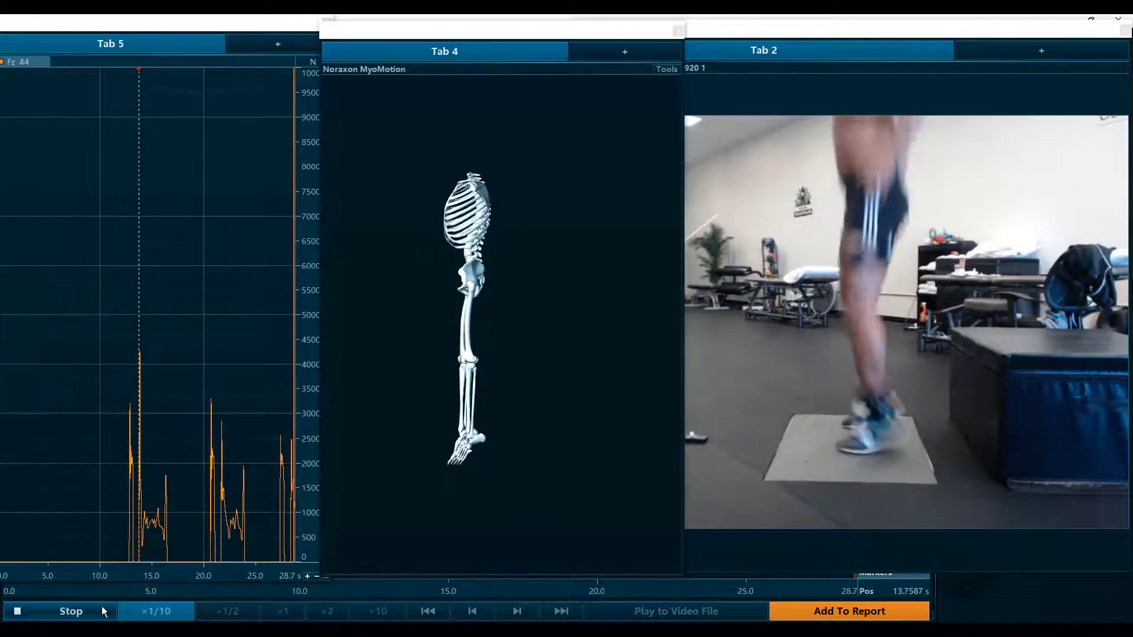
{"action": "left_click", "coordinate": [102, 606]}
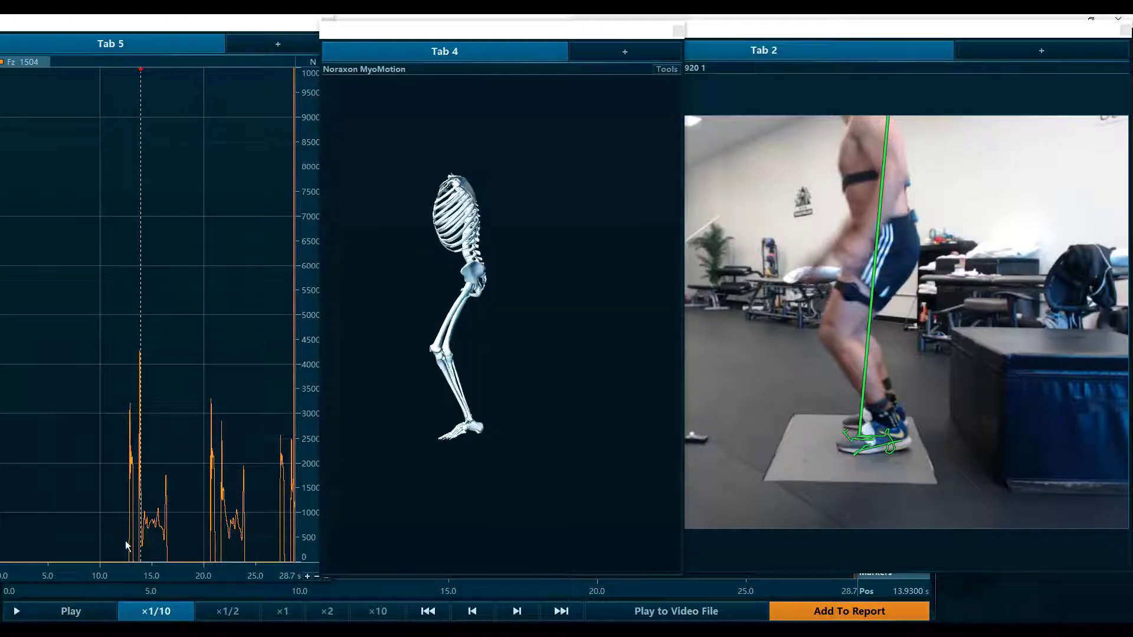
Rewind to ground contact, advance two frames through the landing, then play slowly to about 14.17 s
{"action": "left_click_drag", "start_coordinate": [140, 455], "coordinate": [139, 457]}
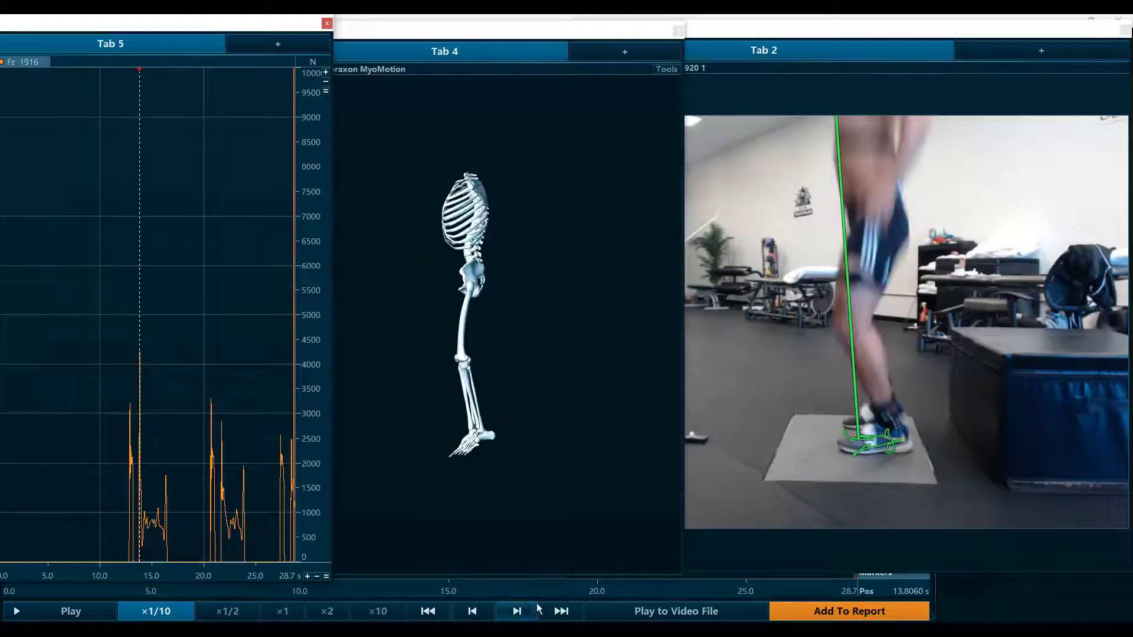
{"action": "left_click", "coordinate": [519, 612]}
{"action": "left_click", "coordinate": [520, 611]}
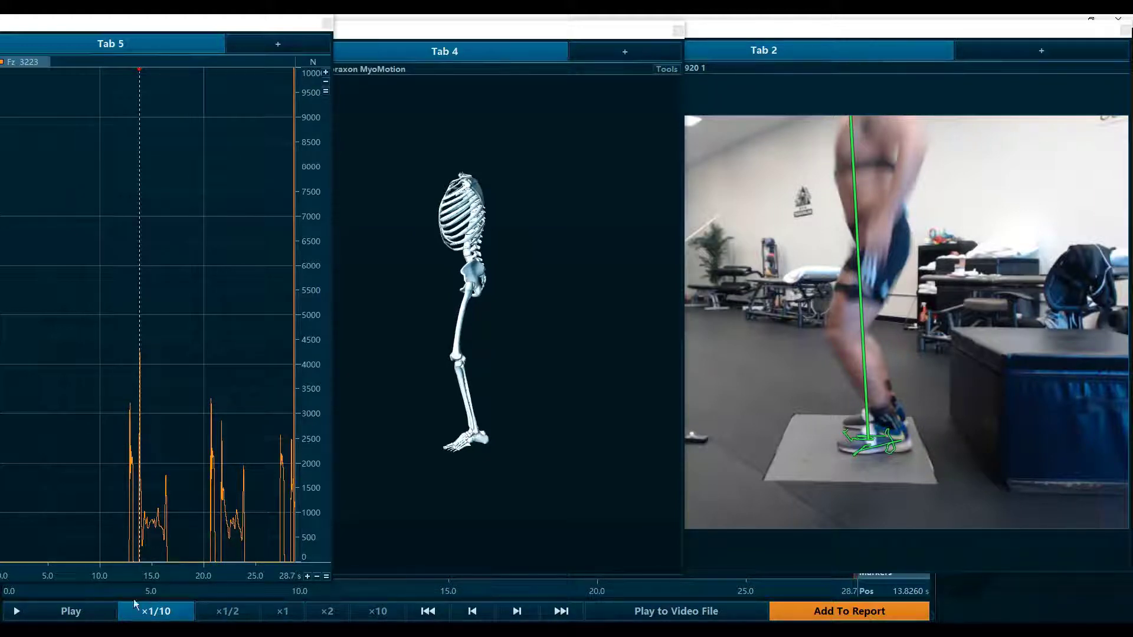
{"action": "left_click", "coordinate": [90, 611]}
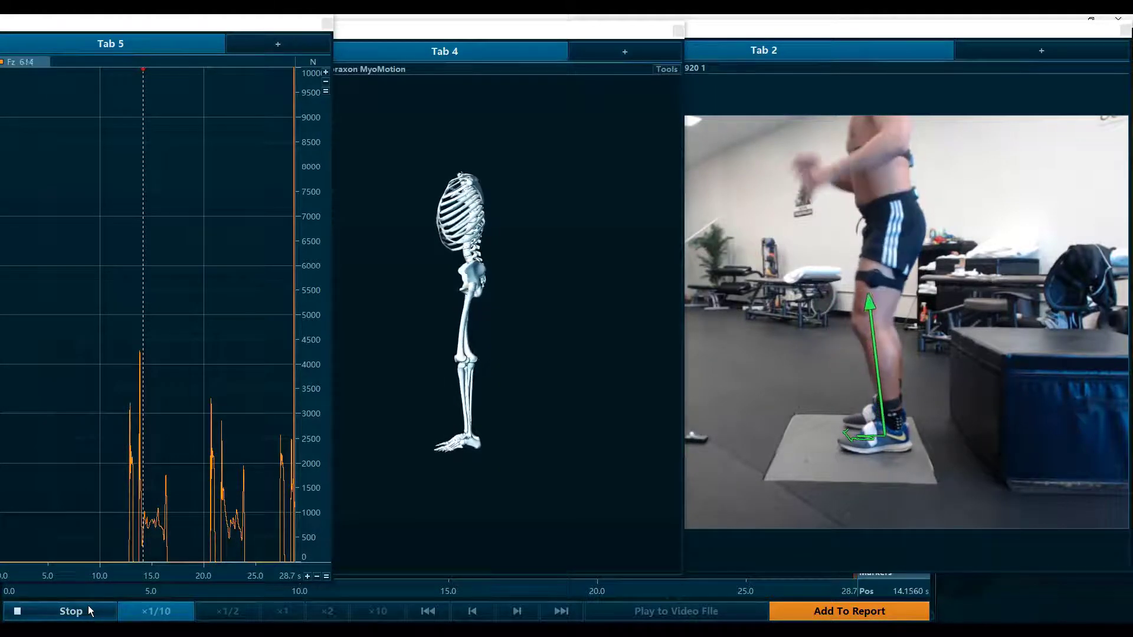
{"action": "left_click", "coordinate": [90, 611]}
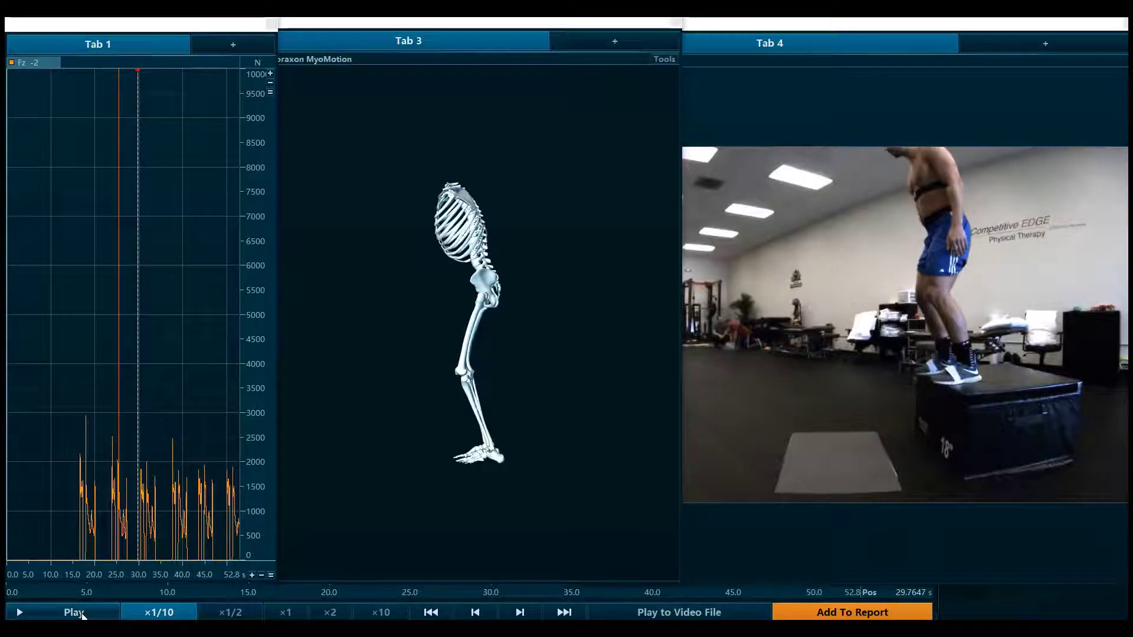
Play the second trial at ×1/10, pause mid-landing, resume, and stop in the squat at 32.0 s
{"action": "left_click", "coordinate": [76, 612]}
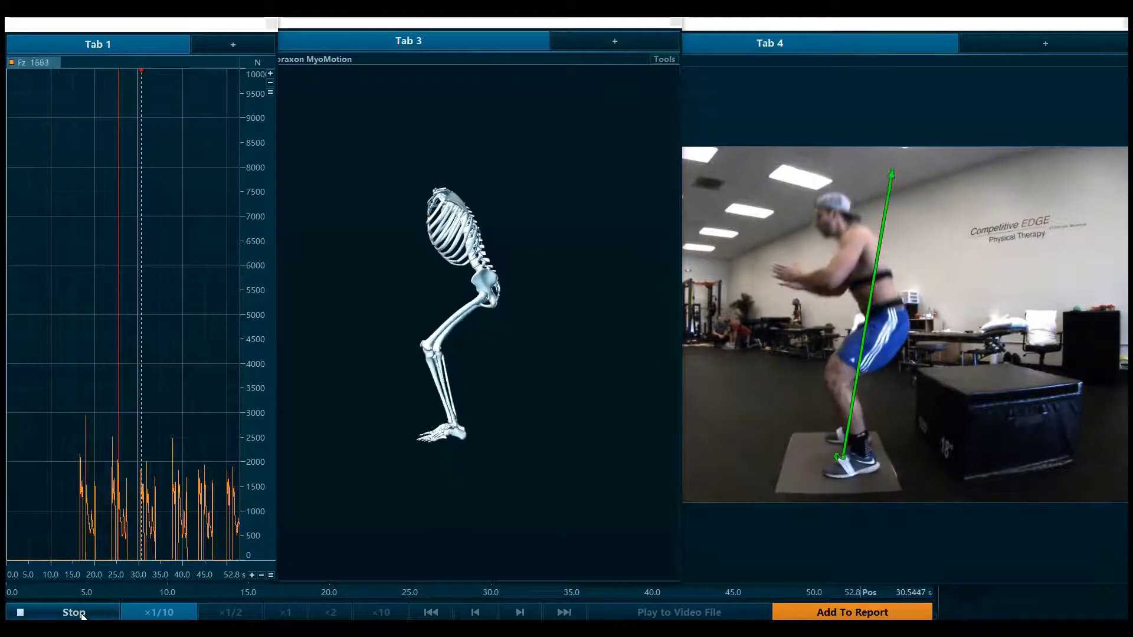
{"action": "left_click", "coordinate": [74, 612]}
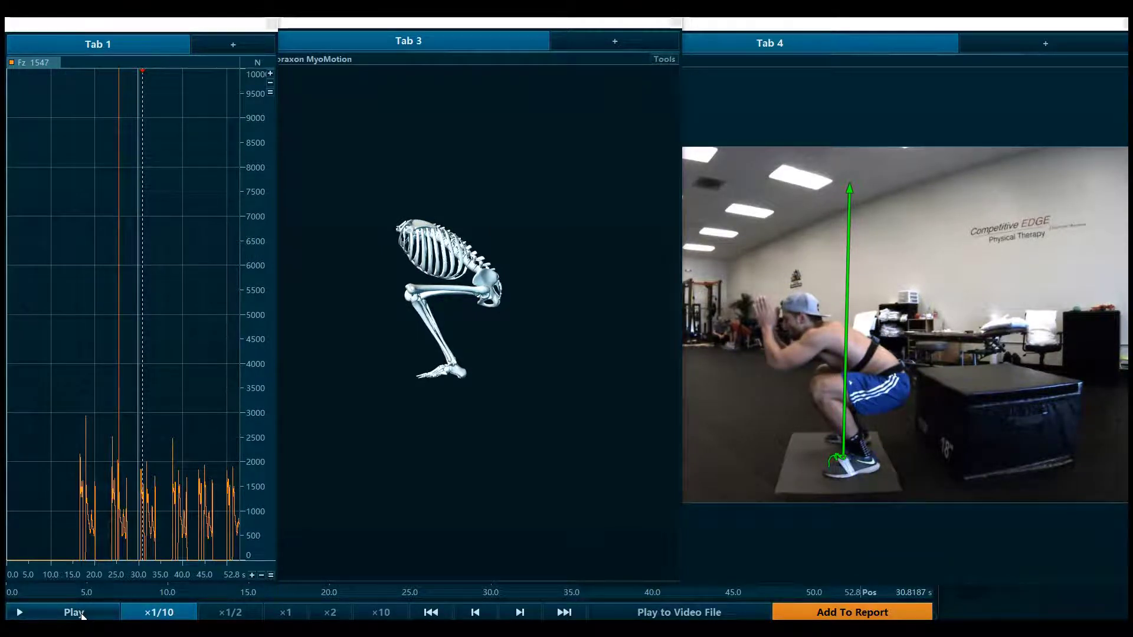
{"action": "left_click", "coordinate": [82, 614]}
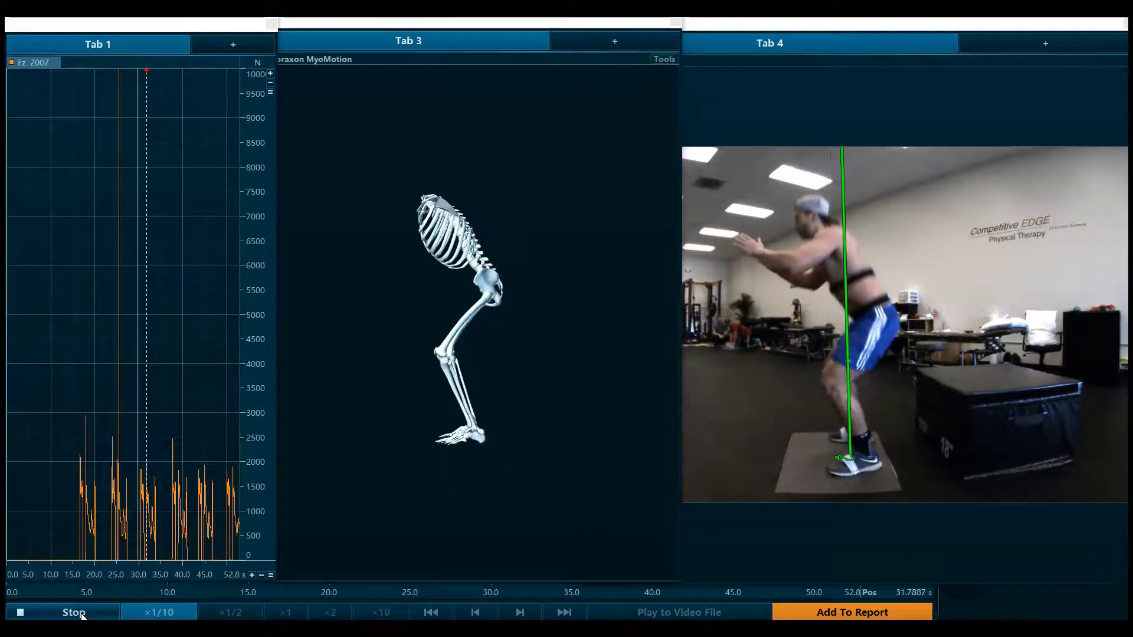
{"action": "left_click", "coordinate": [82, 615]}
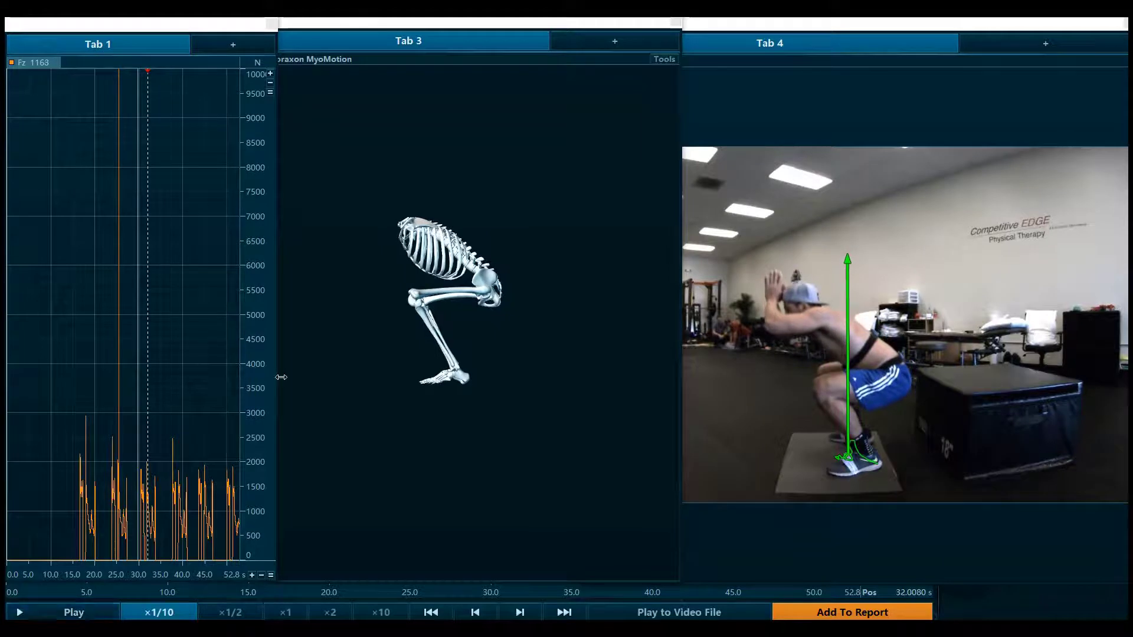
Widen the skeleton pane, replay briefly, then return the Fz graph cursor to 30.97 s
{"action": "mouse_move", "coordinate": [423, 359]}
{"action": "left_mouse_down"}
{"action": "mouse_move", "coordinate": [494, 366]}
{"action": "mouse_move", "coordinate": [365, 341]}
{"action": "mouse_move", "coordinate": [422, 342]}
{"action": "mouse_move", "coordinate": [426, 360]}
{"action": "mouse_move", "coordinate": [495, 346]}
{"action": "mouse_move", "coordinate": [461, 356]}
{"action": "left_mouse_up"}
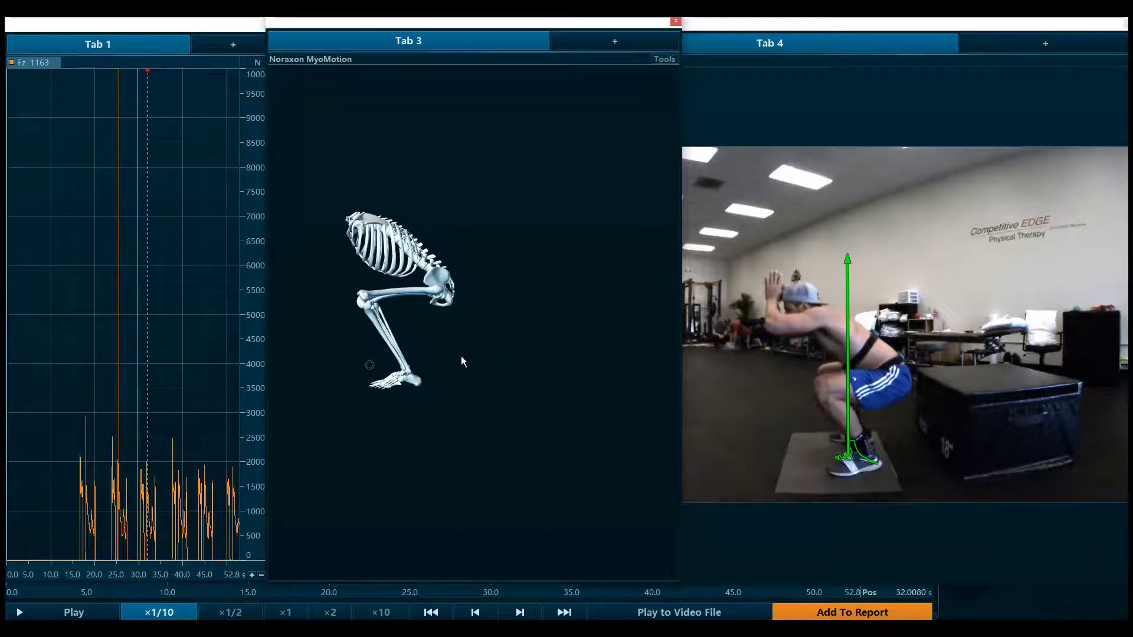
{"action": "left_click", "coordinate": [87, 607]}
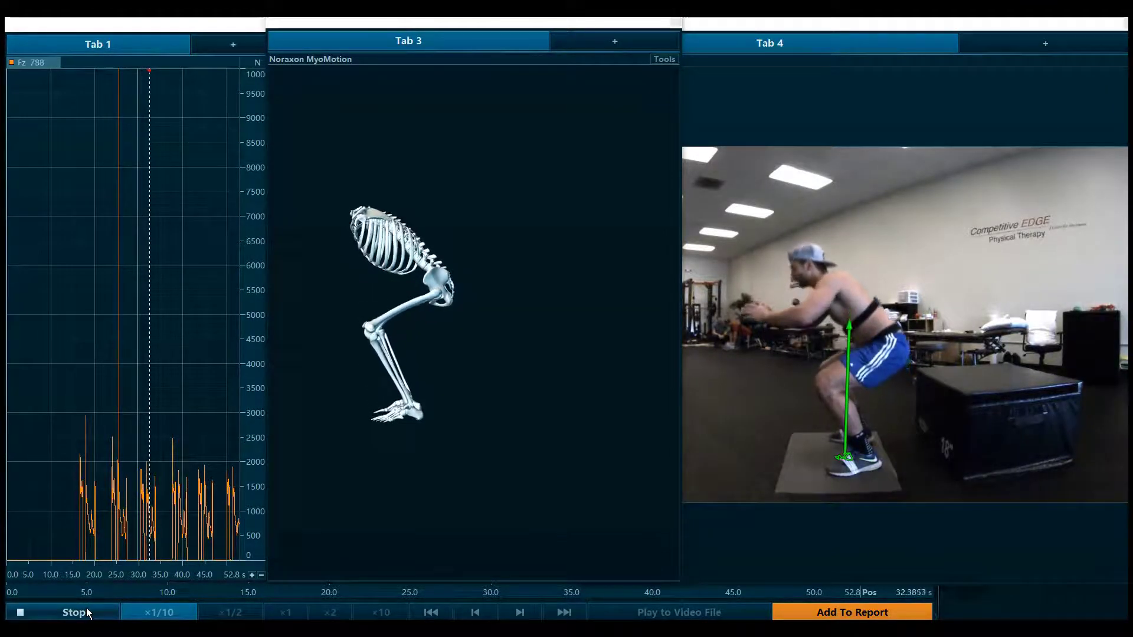
{"action": "left_click", "coordinate": [86, 608]}
{"action": "left_click", "coordinate": [142, 504]}
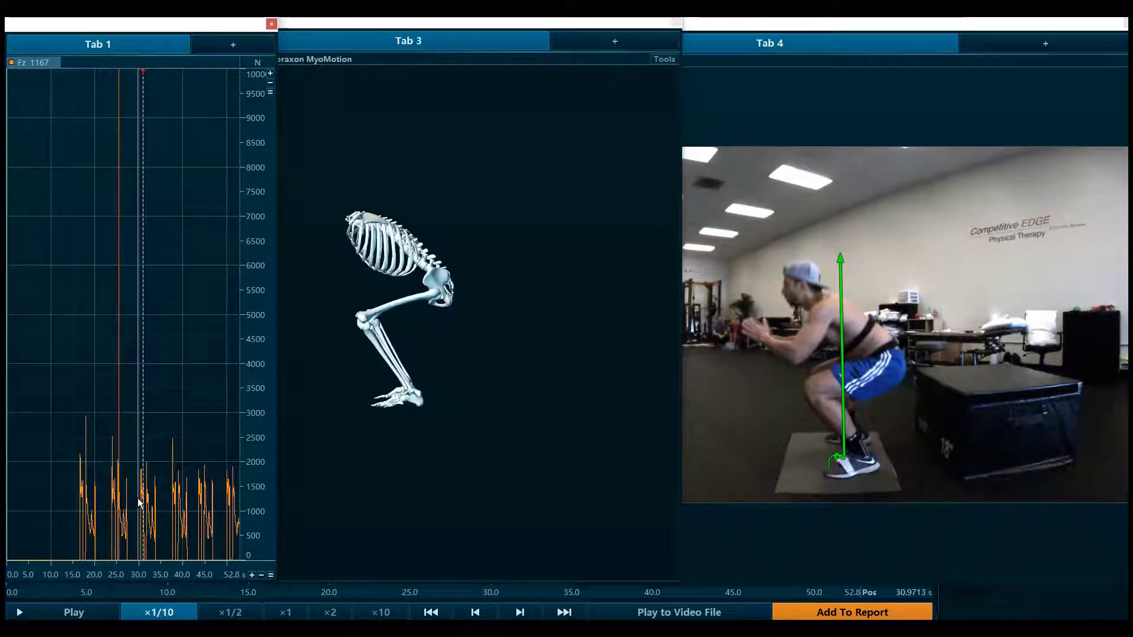
Rewind the second trial to the drop start near 29.76 s and play to 30.49 s, before touchdown
{"action": "left_click", "coordinate": [138, 503]}
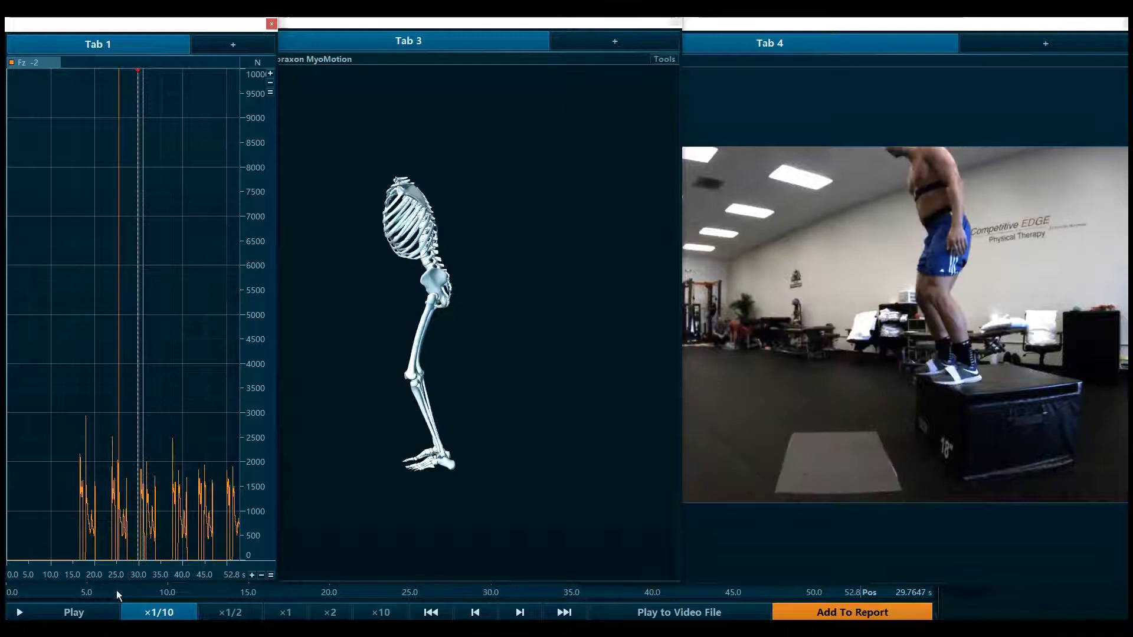
{"action": "left_click", "coordinate": [92, 612]}
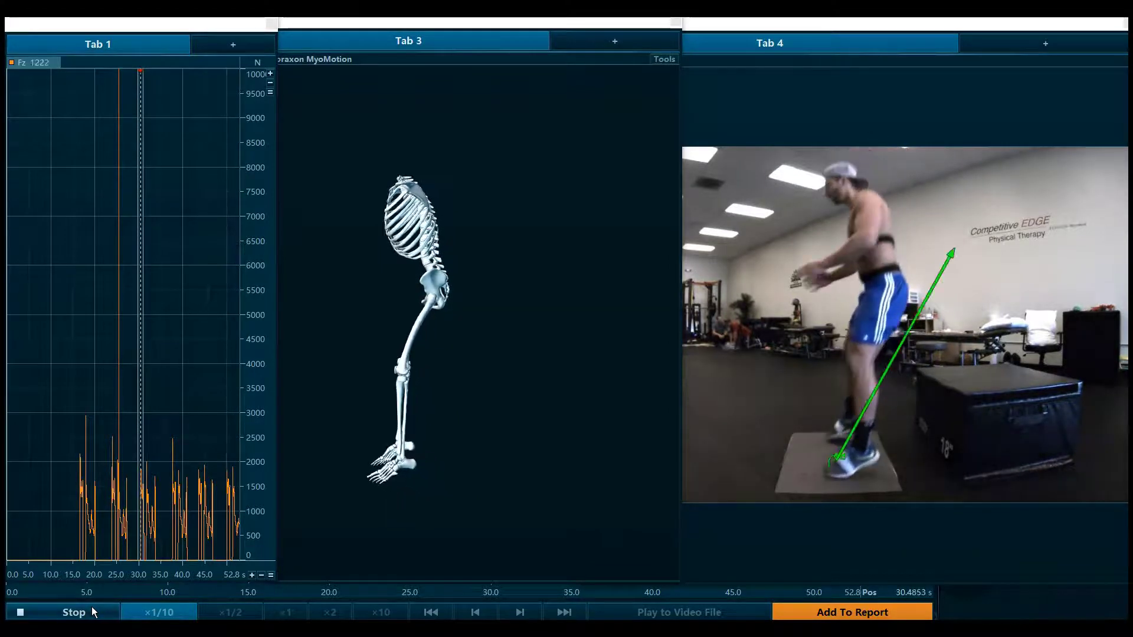
{"action": "left_click", "coordinate": [91, 611]}
Step forward thirteen frames through ground contact into the landing squat at 30.65 s
{"action": "left_click", "coordinate": [519, 611]}
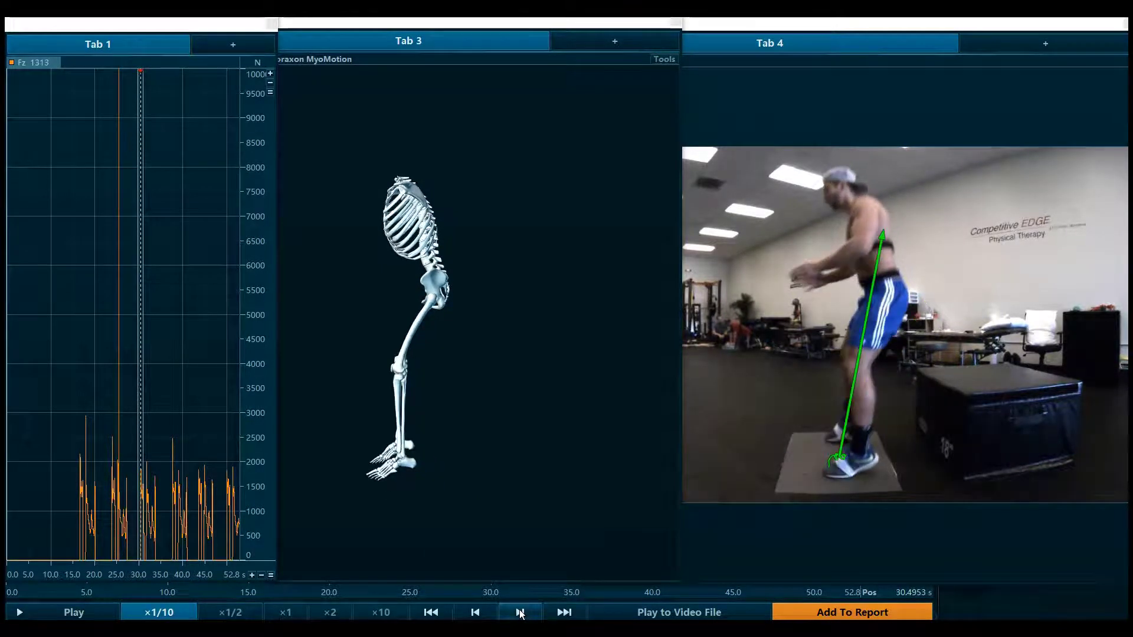
{"action": "left_click", "coordinate": [519, 611]}
{"action": "left_click", "coordinate": [520, 611]}
{"action": "left_click", "coordinate": [519, 611]}
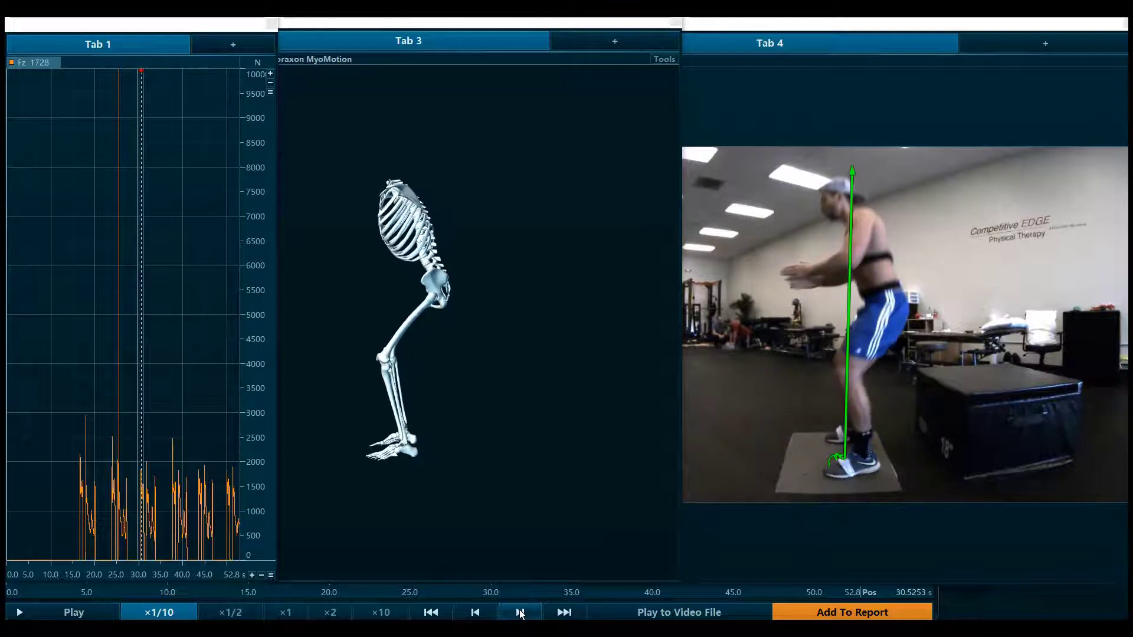
{"action": "left_click", "coordinate": [520, 612]}
{"action": "left_click", "coordinate": [520, 611]}
{"action": "left_click", "coordinate": [519, 612]}
{"action": "left_click", "coordinate": [519, 611]}
{"action": "left_click", "coordinate": [519, 612]}
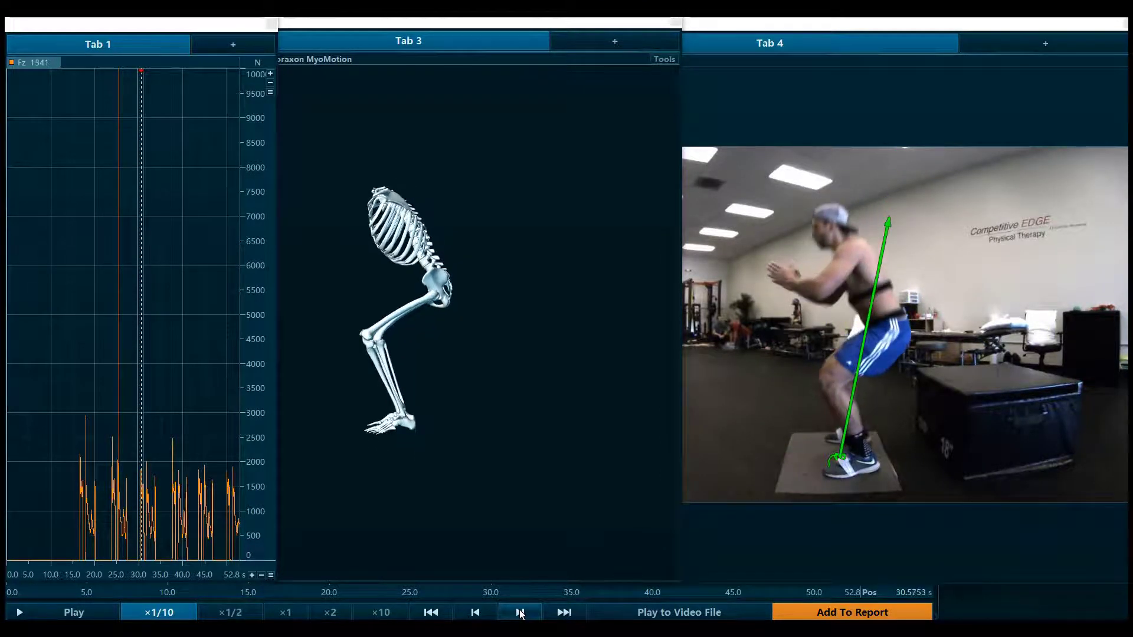
{"action": "left_click", "coordinate": [520, 611]}
{"action": "left_click", "coordinate": [519, 611]}
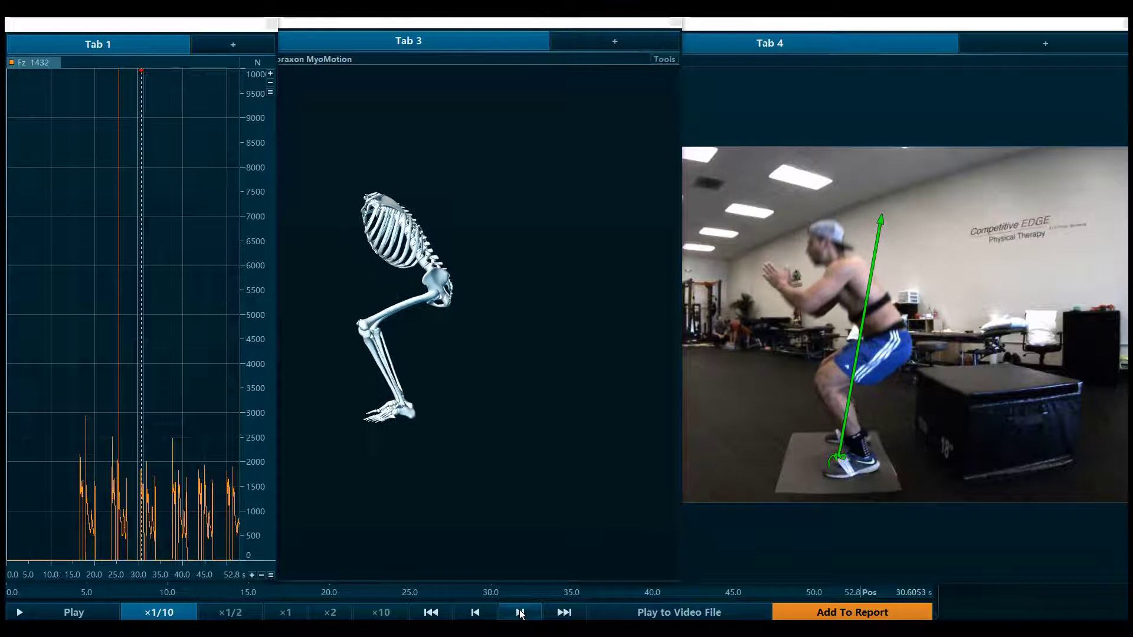
{"action": "left_click", "coordinate": [519, 611]}
{"action": "left_click", "coordinate": [519, 611]}
{"action": "left_click", "coordinate": [520, 612]}
{"action": "left_click", "coordinate": [519, 611]}
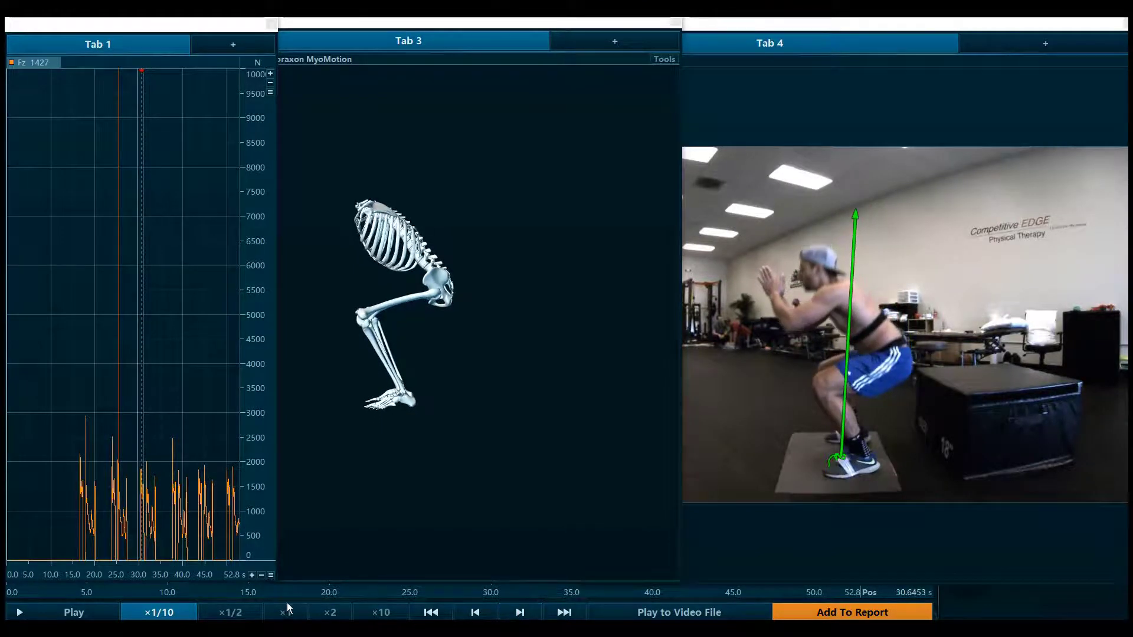
Play to the next landing, pause, then step back six frames to the airborne phase before touchdown
{"action": "left_click", "coordinate": [74, 613]}
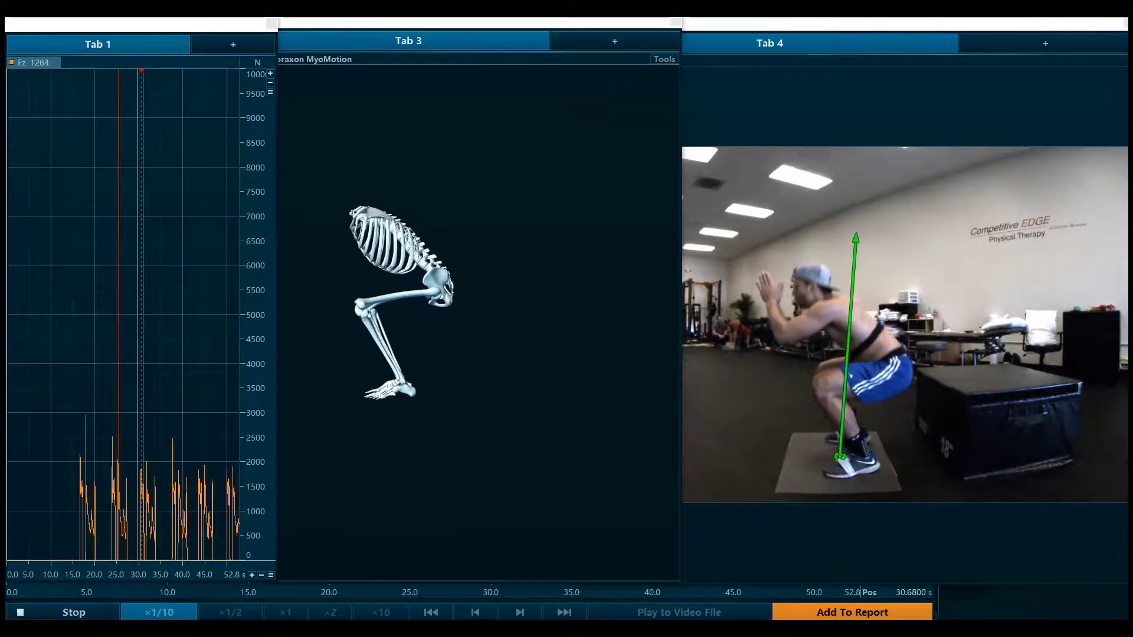
{"action": "left_click", "coordinate": [75, 614]}
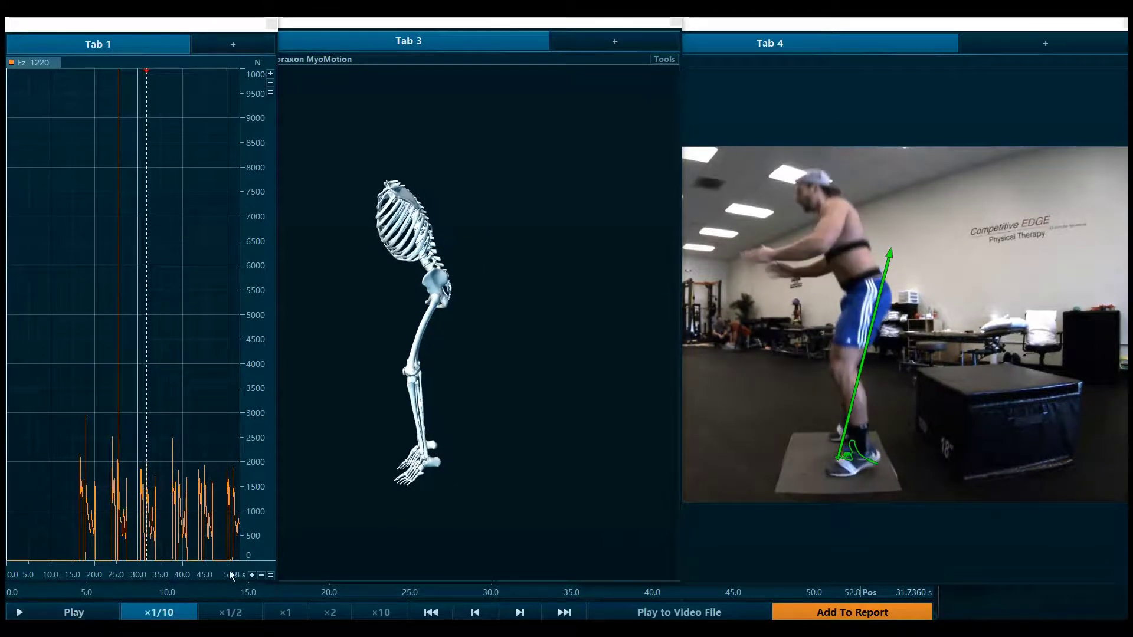
{"action": "left_click", "coordinate": [492, 615]}
{"action": "left_click", "coordinate": [492, 615]}
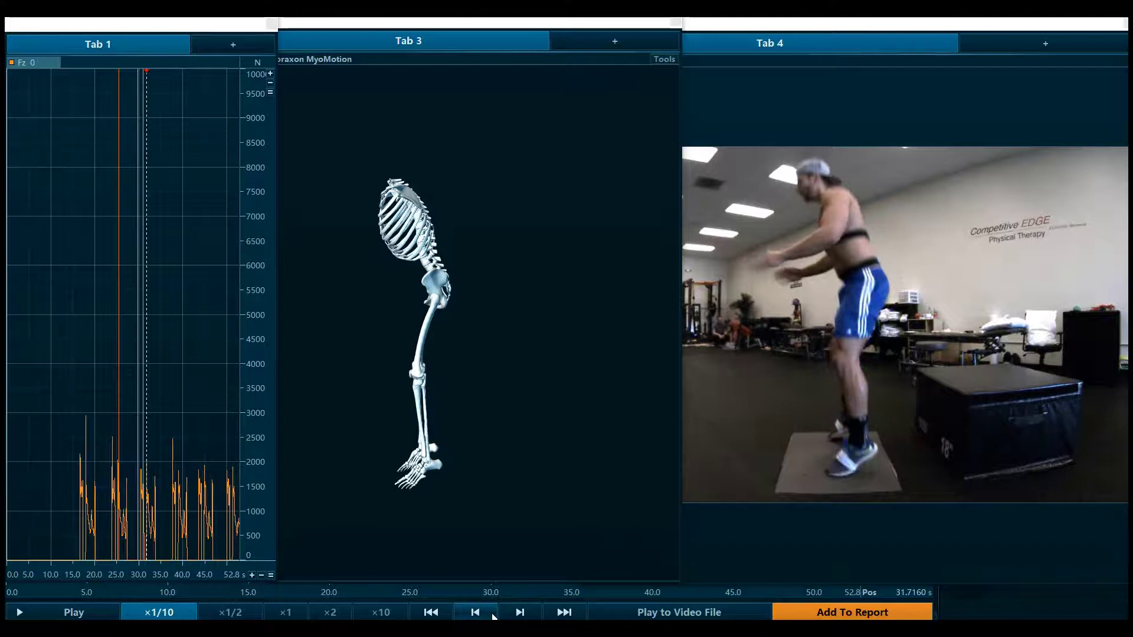
{"action": "left_click", "coordinate": [494, 616]}
{"action": "left_click", "coordinate": [494, 616]}
{"action": "left_click", "coordinate": [494, 616]}
{"action": "left_click", "coordinate": [494, 616]}
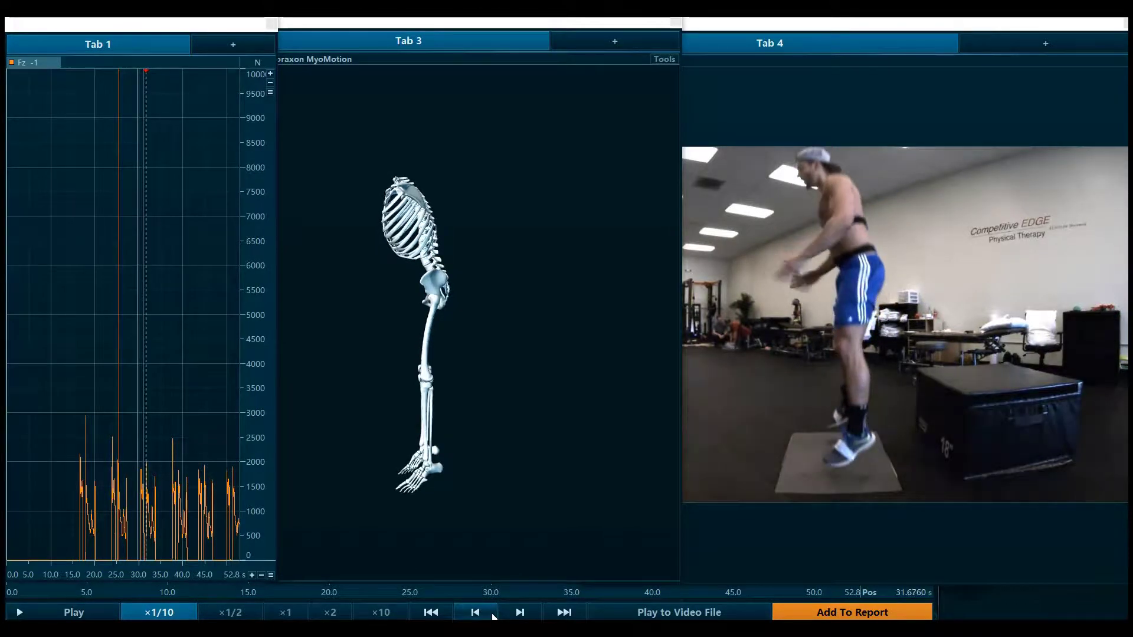
Step forward frame by frame through the moment the feet touch down
{"action": "left_click", "coordinate": [510, 615]}
{"action": "left_click", "coordinate": [511, 615]}
{"action": "left_click", "coordinate": [510, 615]}
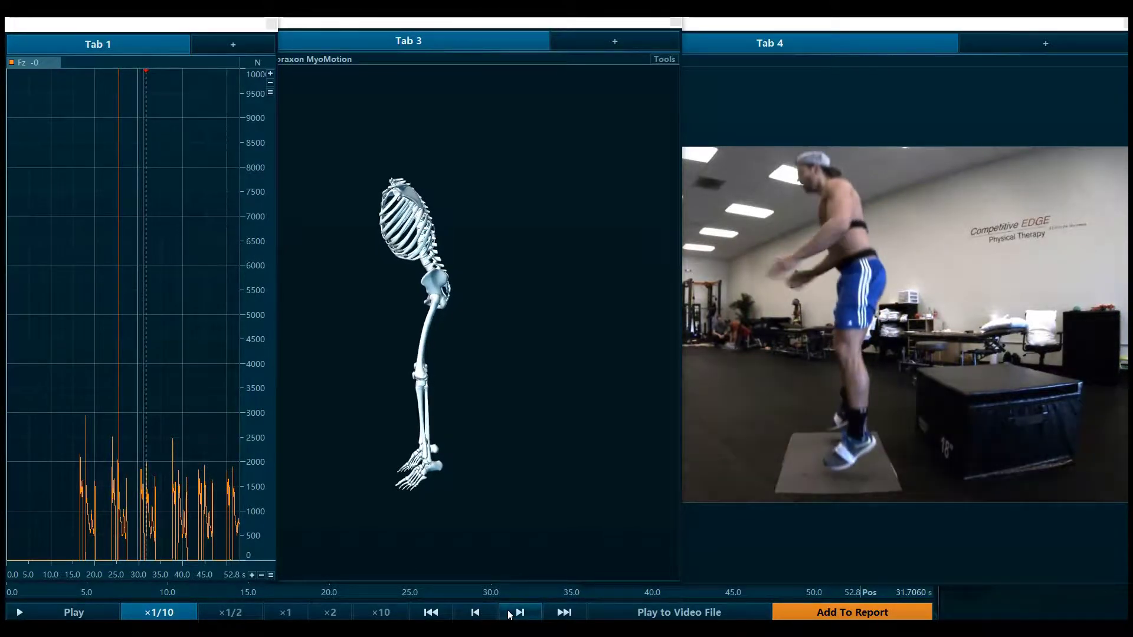
{"action": "left_click", "coordinate": [511, 615]}
{"action": "left_click", "coordinate": [510, 615]}
{"action": "left_click", "coordinate": [511, 615]}
{"action": "left_click", "coordinate": [510, 614]}
{"action": "left_click", "coordinate": [510, 615]}
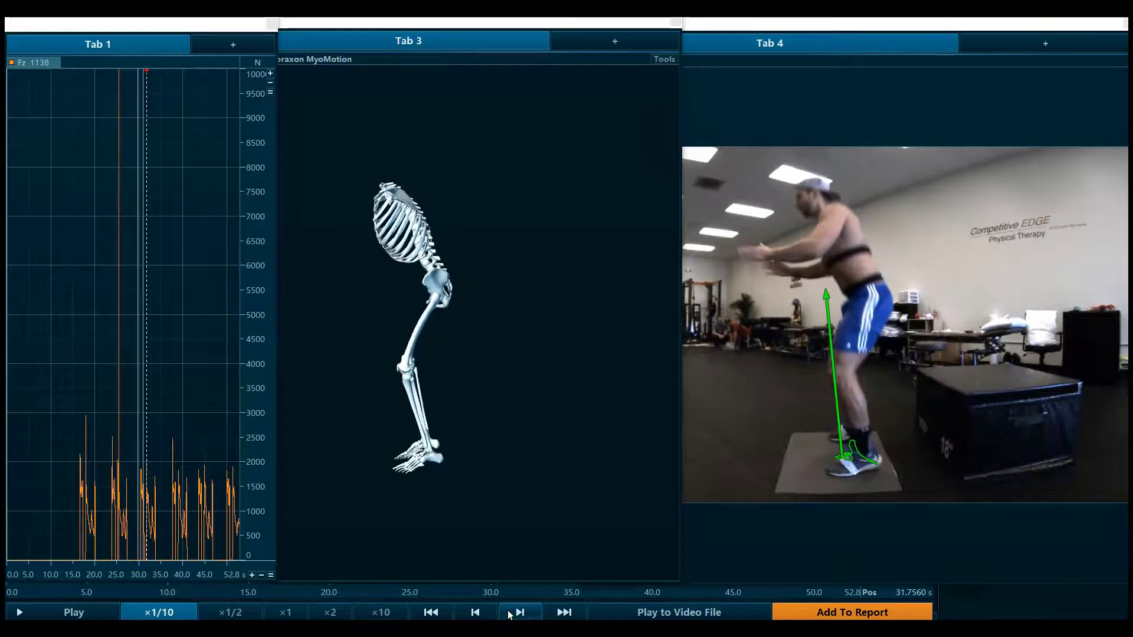
Continue stepping through the force peak into the deep landing squat at about 31.92 s
{"action": "left_click", "coordinate": [510, 615]}
{"action": "left_click", "coordinate": [511, 614]}
{"action": "left_click", "coordinate": [510, 615]}
{"action": "left_click", "coordinate": [511, 614]}
{"action": "left_click", "coordinate": [510, 615]}
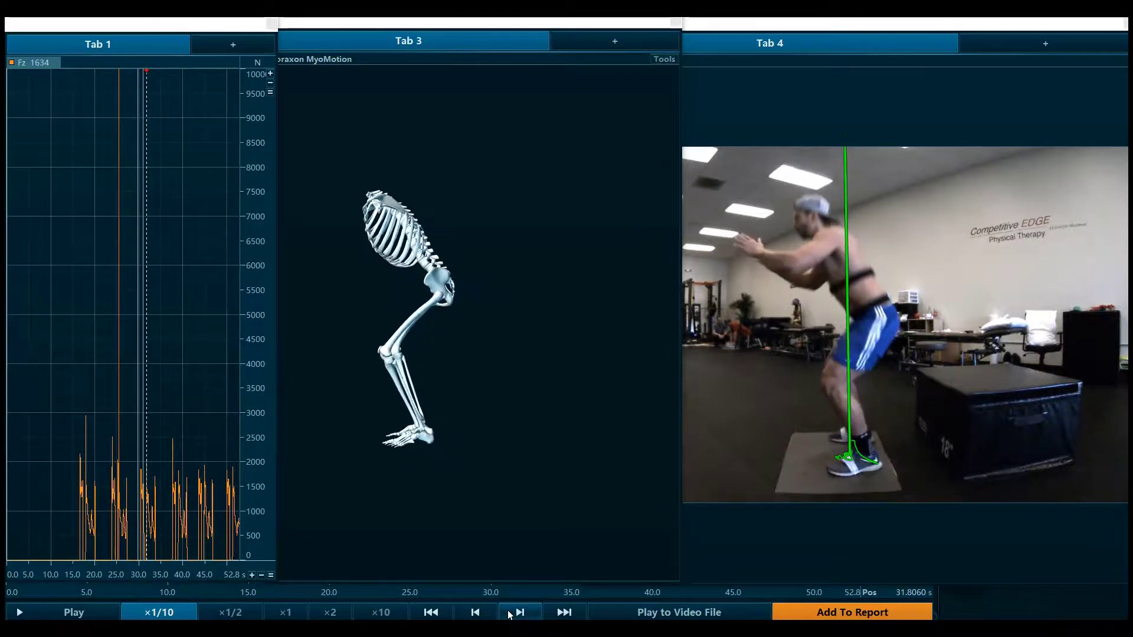
{"action": "left_click", "coordinate": [510, 615]}
{"action": "left_click", "coordinate": [510, 615]}
{"action": "left_click", "coordinate": [510, 615]}
{"action": "left_click", "coordinate": [510, 615]}
{"action": "left_click", "coordinate": [510, 615]}
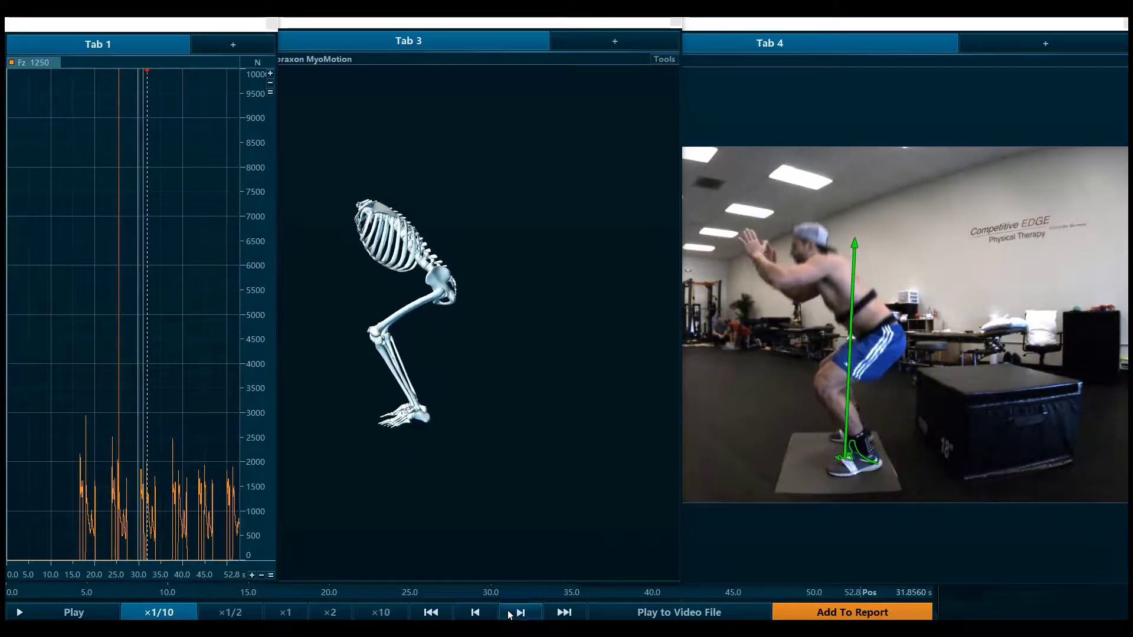
{"action": "left_click", "coordinate": [511, 615]}
{"action": "left_click", "coordinate": [510, 615]}
{"action": "left_click", "coordinate": [510, 614]}
{"action": "left_click", "coordinate": [511, 614]}
{"action": "left_click", "coordinate": [510, 614]}
{"action": "left_click", "coordinate": [510, 614]}
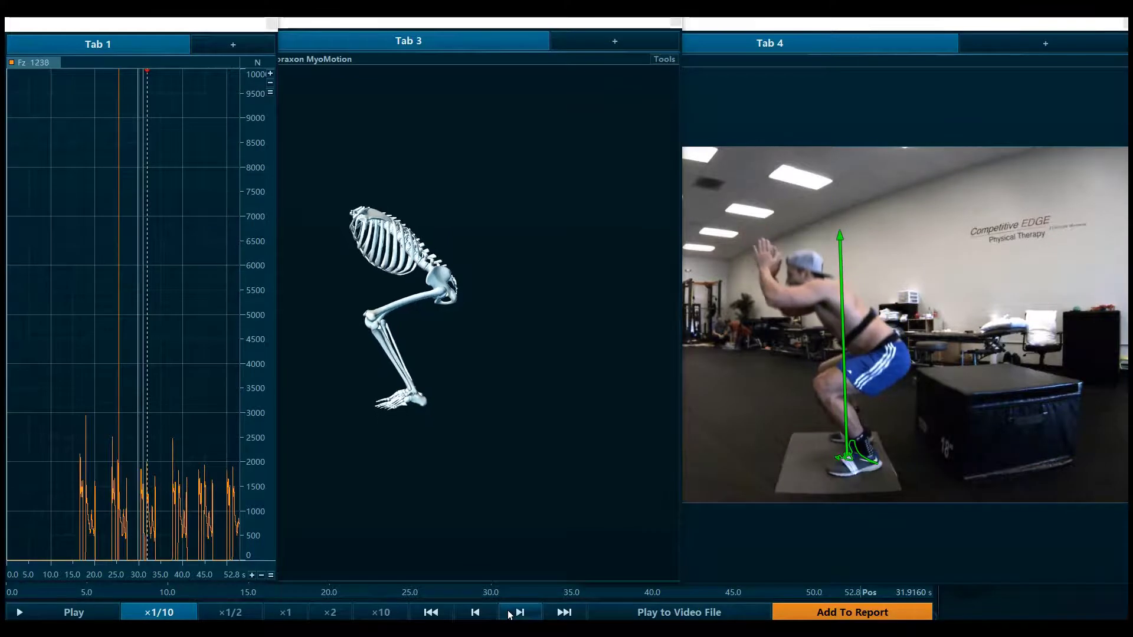
{"action": "left_click", "coordinate": [510, 615]}
{"action": "left_click", "coordinate": [510, 614]}
{"action": "left_click", "coordinate": [511, 614]}
{"action": "left_click", "coordinate": [510, 614]}
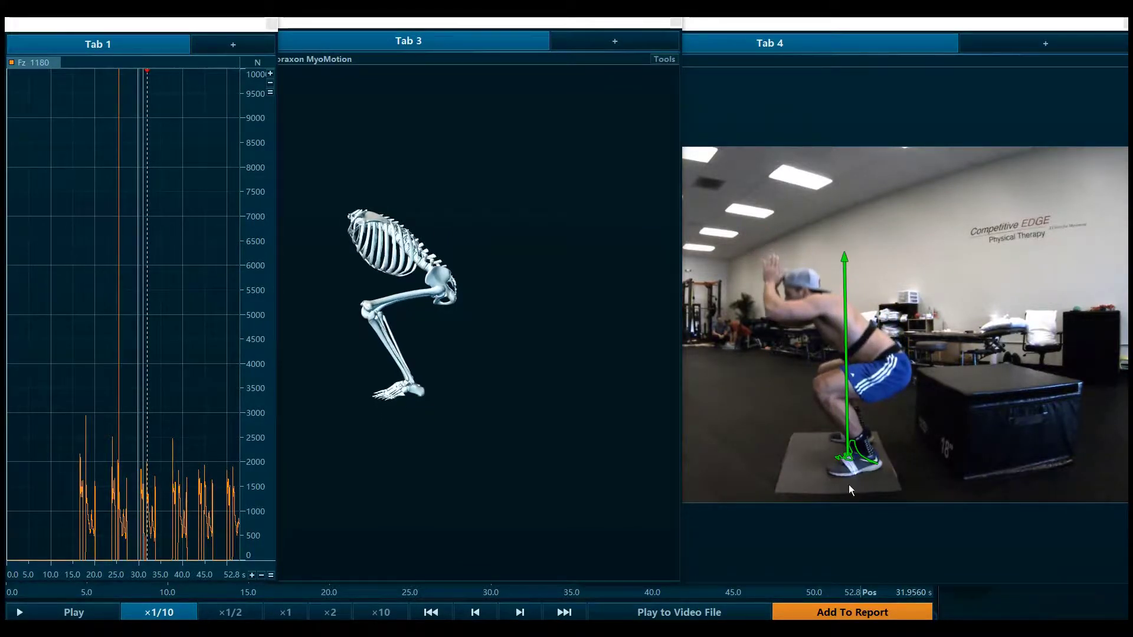